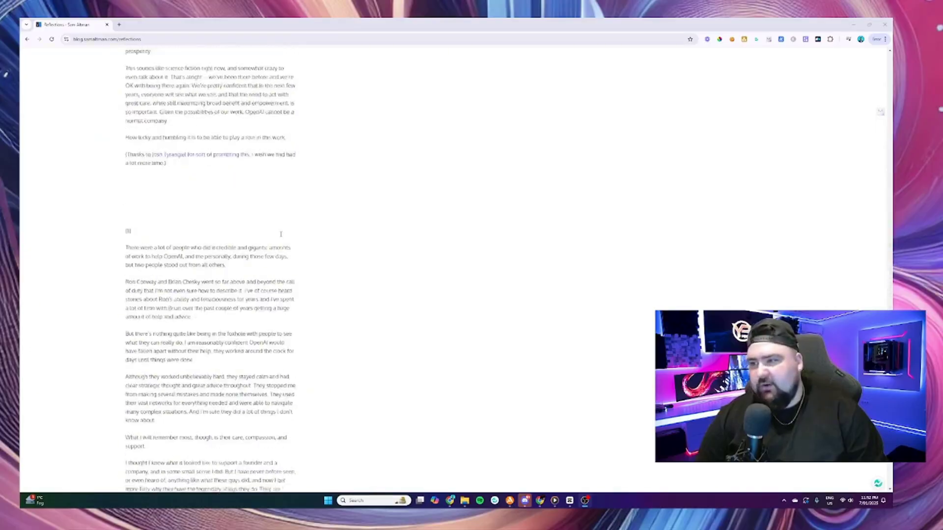
{"action": "scroll", "coordinate": [281, 234], "scroll_direction": "down", "scroll_amount": 5}
{"action": "scroll", "coordinate": [295, 221], "scroll_direction": "up", "scroll_amount": 5}
{"action": "scroll", "coordinate": [309, 221], "scroll_direction": "up", "scroll_amount": 5}
{"action": "scroll", "coordinate": [330, 215], "scroll_direction": "up", "scroll_amount": 5}
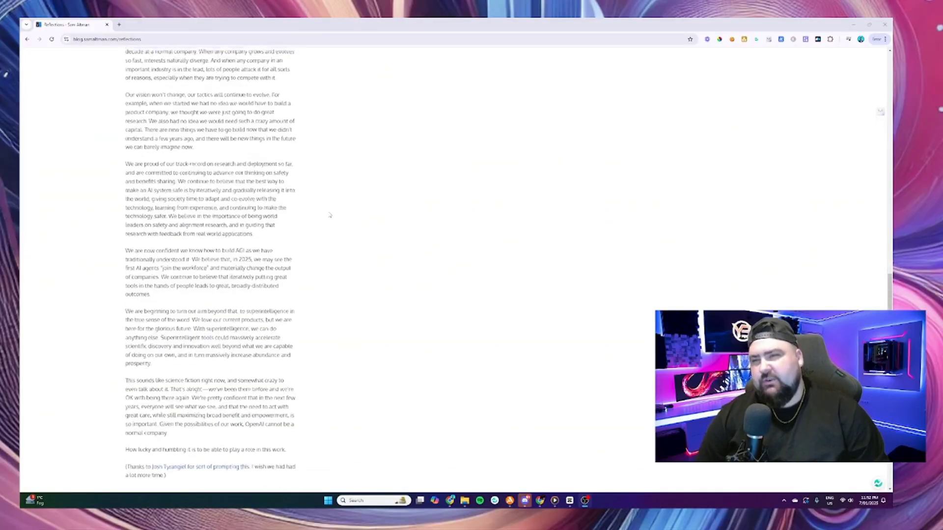
{"action": "scroll", "coordinate": [329, 215], "scroll_direction": "up", "scroll_amount": 8}
{"action": "scroll", "coordinate": [310, 206], "scroll_direction": "up", "scroll_amount": 5}
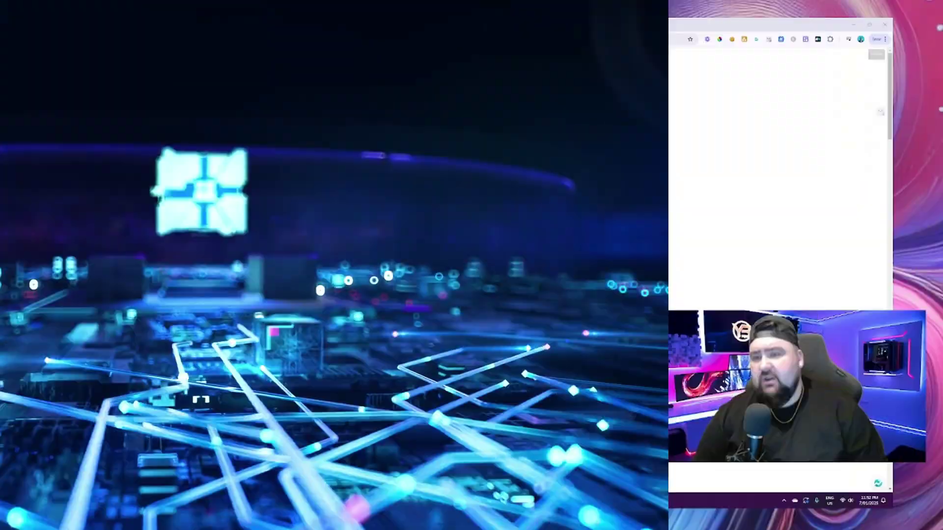
{"action": "scroll", "coordinate": [323, 164], "scroll_direction": "down", "scroll_amount": 2}
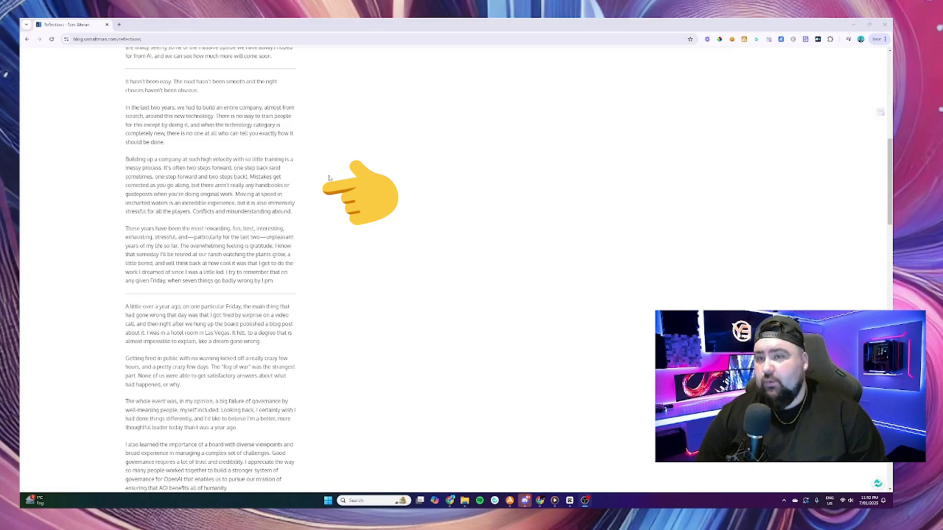
{"action": "scroll", "coordinate": [329, 177], "scroll_direction": "up", "scroll_amount": 5}
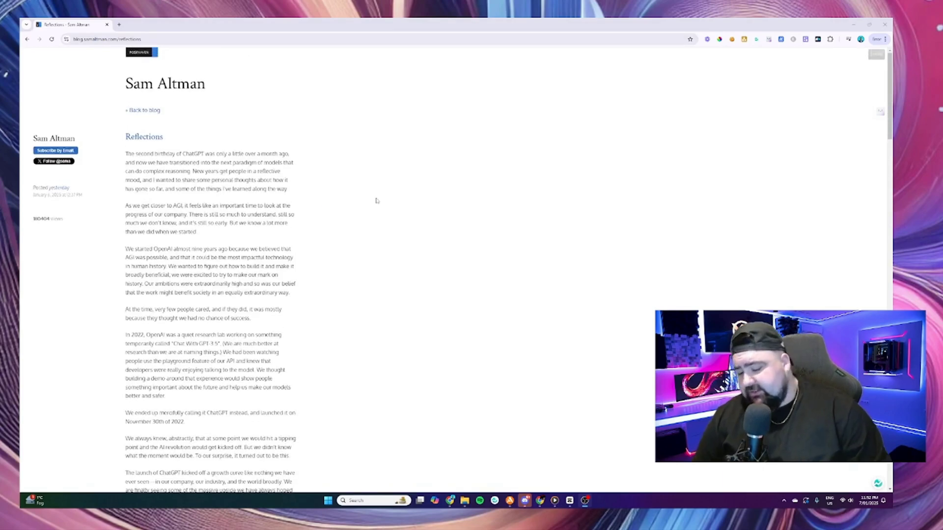
Open Merlin on the Reflections post and keep Claude 3.5 Sonnet as the model for the summary.
{"action": "key", "text": "ctrl+m"}
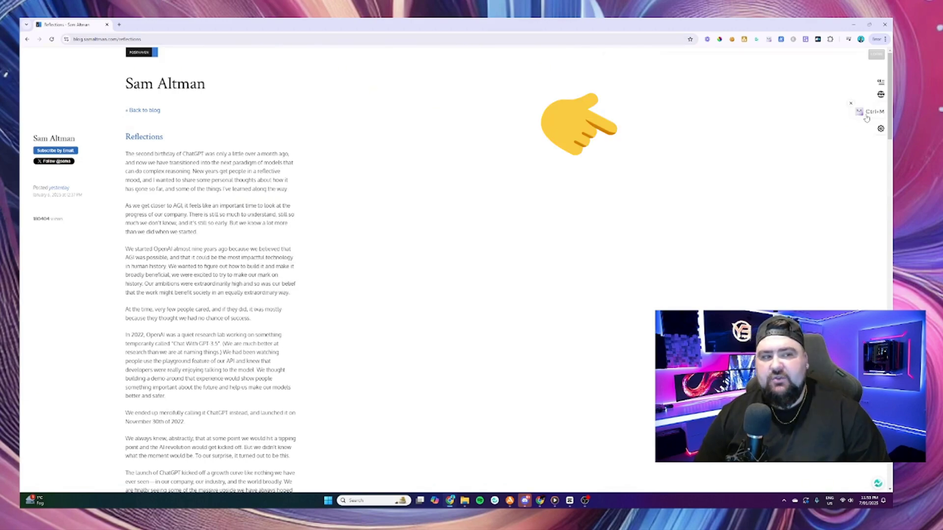
{"action": "left_click", "coordinate": [866, 114]}
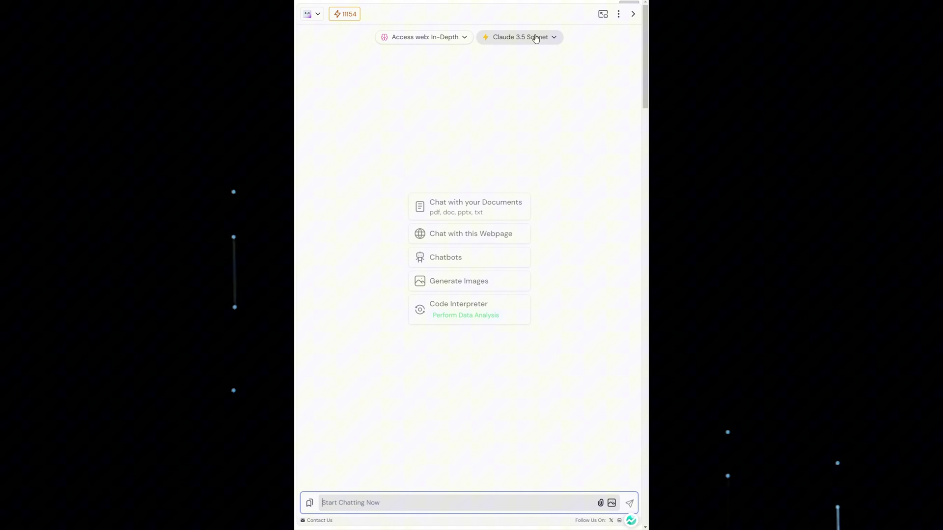
{"action": "left_click", "coordinate": [535, 38]}
{"action": "scroll", "coordinate": [531, 81], "scroll_direction": "down", "scroll_amount": 3}
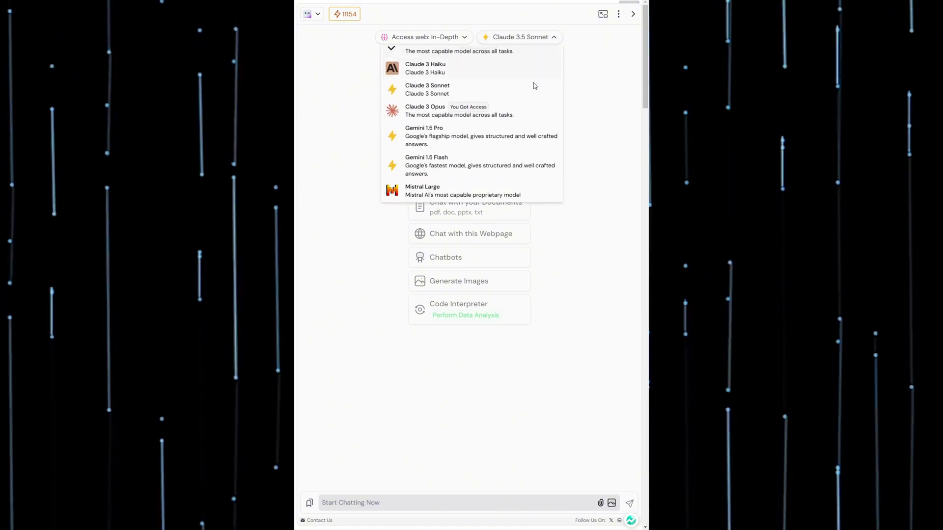
{"action": "scroll", "coordinate": [533, 86], "scroll_direction": "down", "scroll_amount": 2}
{"action": "scroll", "coordinate": [534, 85], "scroll_direction": "up", "scroll_amount": 5}
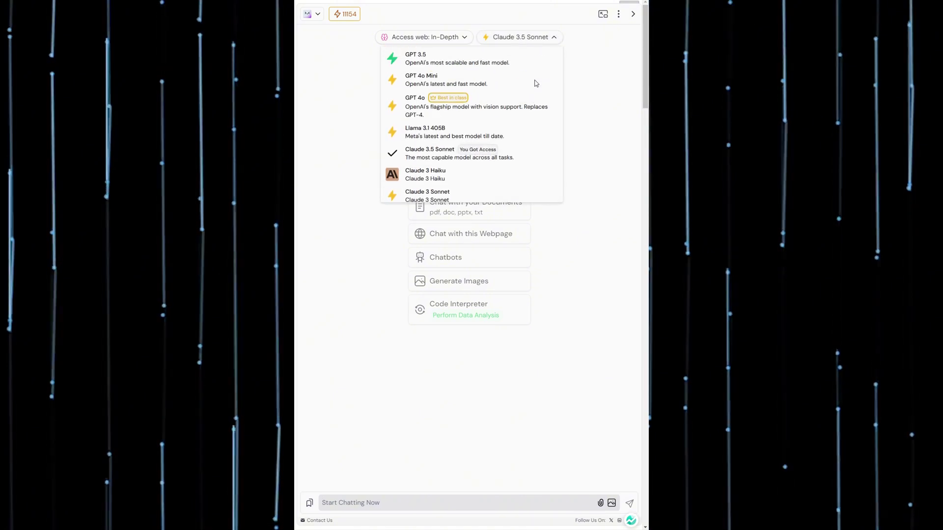
{"action": "left_click", "coordinate": [525, 167]}
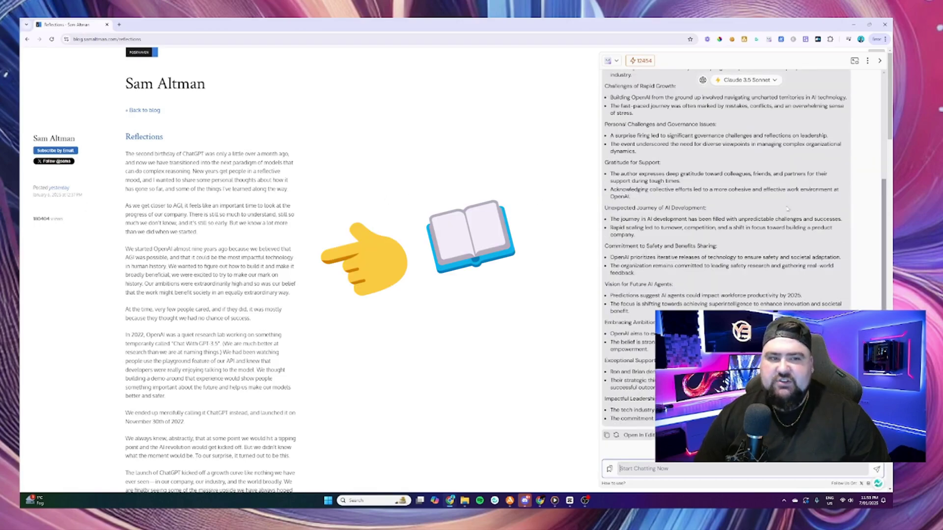
{"action": "scroll", "coordinate": [786, 208], "scroll_direction": "up", "scroll_amount": 3}
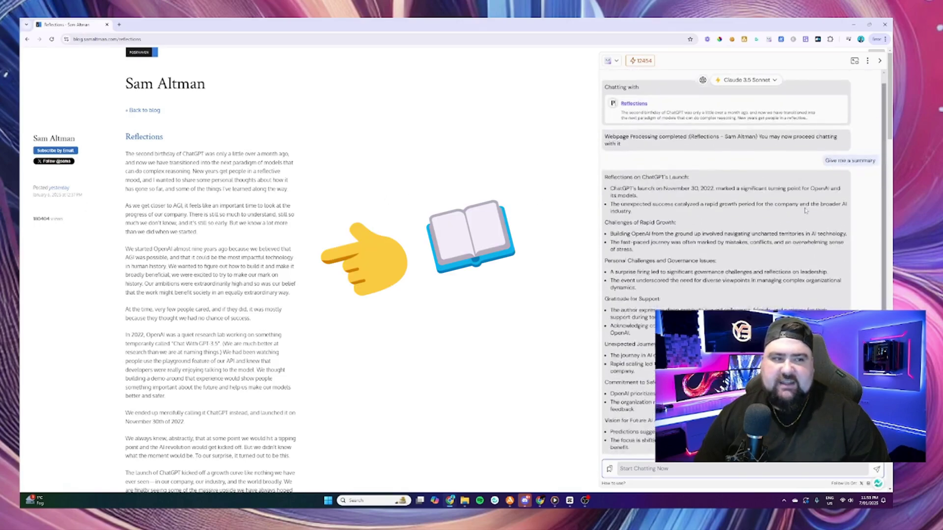
{"action": "scroll", "coordinate": [787, 208], "scroll_direction": "down", "scroll_amount": 3}
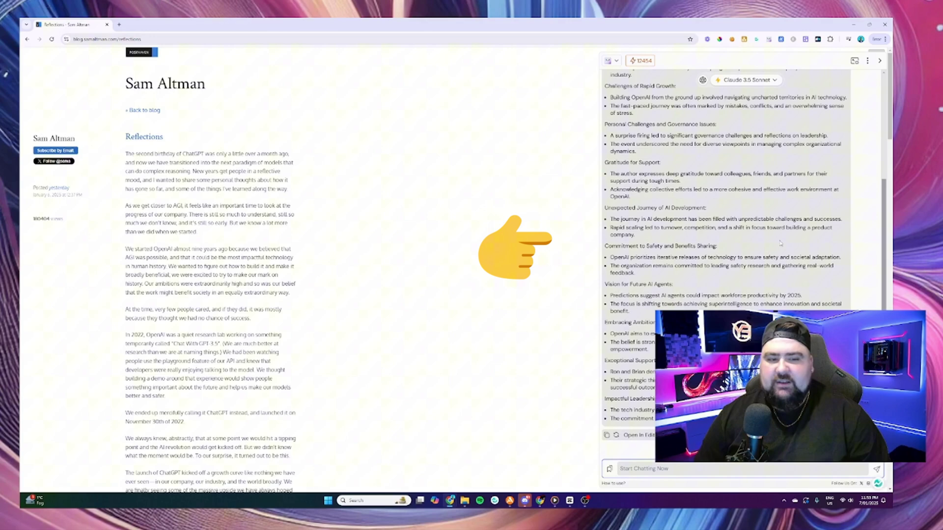
{"action": "scroll", "coordinate": [780, 243], "scroll_direction": "up", "scroll_amount": 3}
{"action": "scroll", "coordinate": [727, 222], "scroll_direction": "down", "scroll_amount": 3}
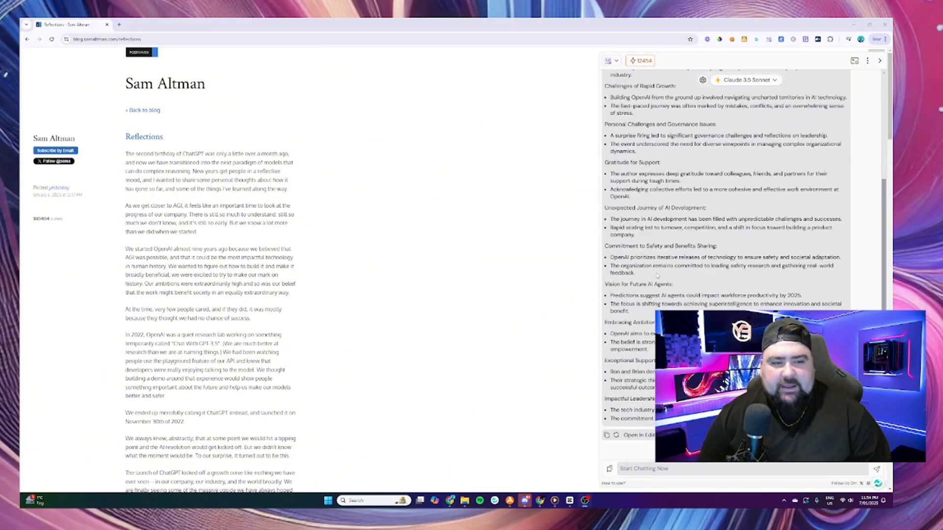
{"action": "scroll", "coordinate": [737, 222], "scroll_direction": "up", "scroll_amount": 3}
{"action": "scroll", "coordinate": [737, 222], "scroll_direction": "down", "scroll_amount": 3}
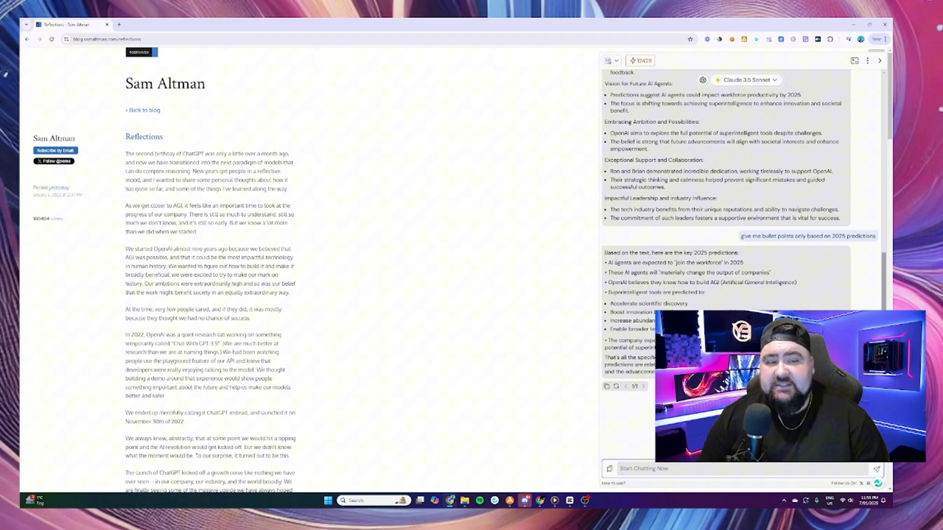
{"action": "scroll", "coordinate": [295, 295], "scroll_direction": "down", "scroll_amount": 1}
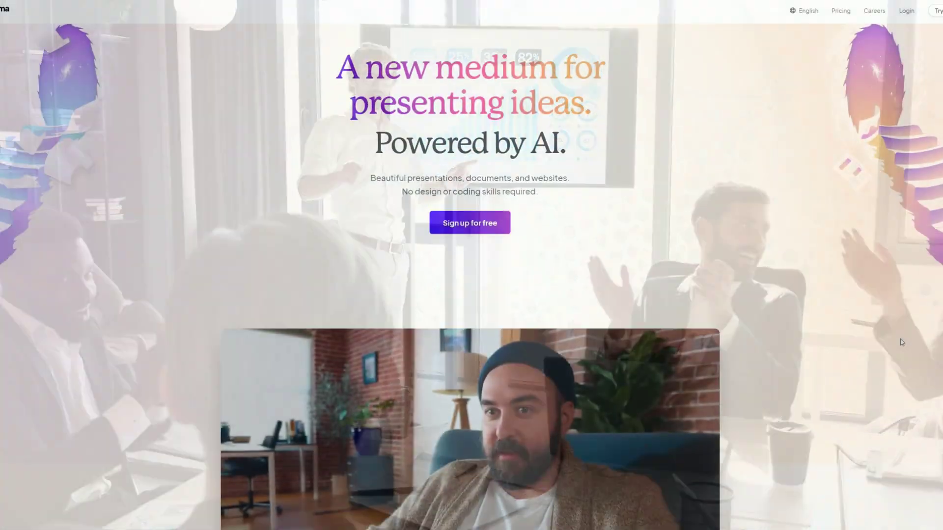
{"action": "scroll", "coordinate": [901, 342], "scroll_direction": "down", "scroll_amount": 3}
{"action": "scroll", "coordinate": [906, 346], "scroll_direction": "down", "scroll_amount": 3}
{"action": "scroll", "coordinate": [910, 350], "scroll_direction": "down", "scroll_amount": 3}
{"action": "scroll", "coordinate": [916, 353], "scroll_direction": "down", "scroll_amount": 3}
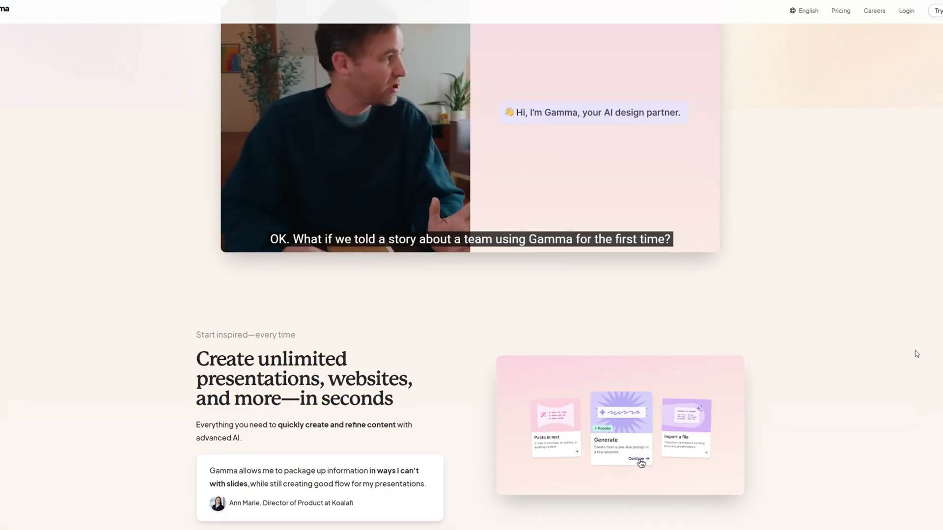
{"action": "scroll", "coordinate": [916, 354], "scroll_direction": "down", "scroll_amount": 3}
{"action": "scroll", "coordinate": [916, 356], "scroll_direction": "down", "scroll_amount": 3}
{"action": "scroll", "coordinate": [916, 356], "scroll_direction": "down", "scroll_amount": 3}
{"action": "scroll", "coordinate": [917, 358], "scroll_direction": "down", "scroll_amount": 3}
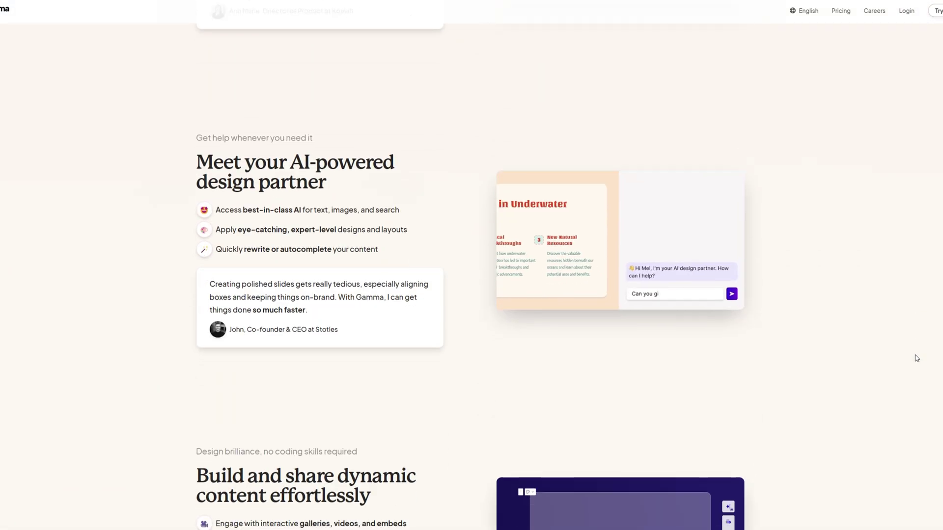
{"action": "scroll", "coordinate": [916, 357], "scroll_direction": "down", "scroll_amount": 3}
{"action": "scroll", "coordinate": [916, 358], "scroll_direction": "down", "scroll_amount": 3}
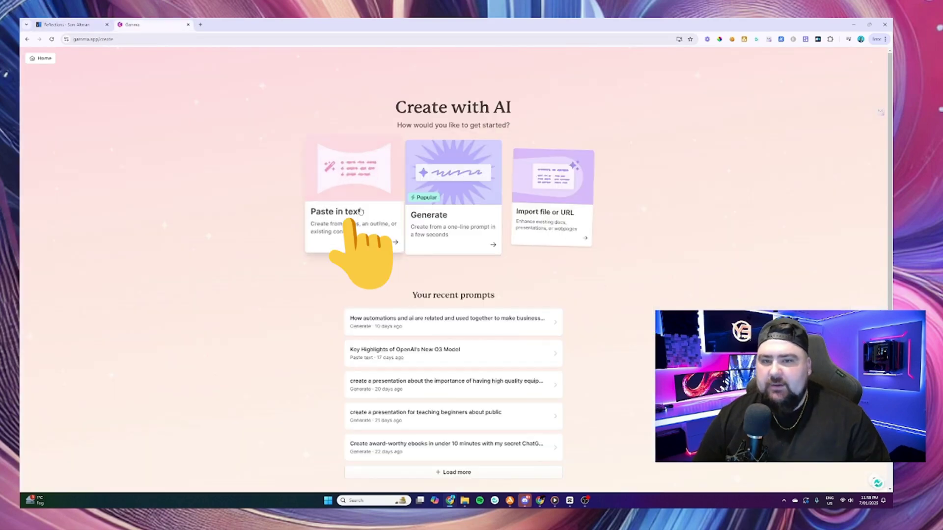
Start a presentation from the pasted text and shuffle themes until a purple one appears.
{"action": "left_click", "coordinate": [358, 221]}
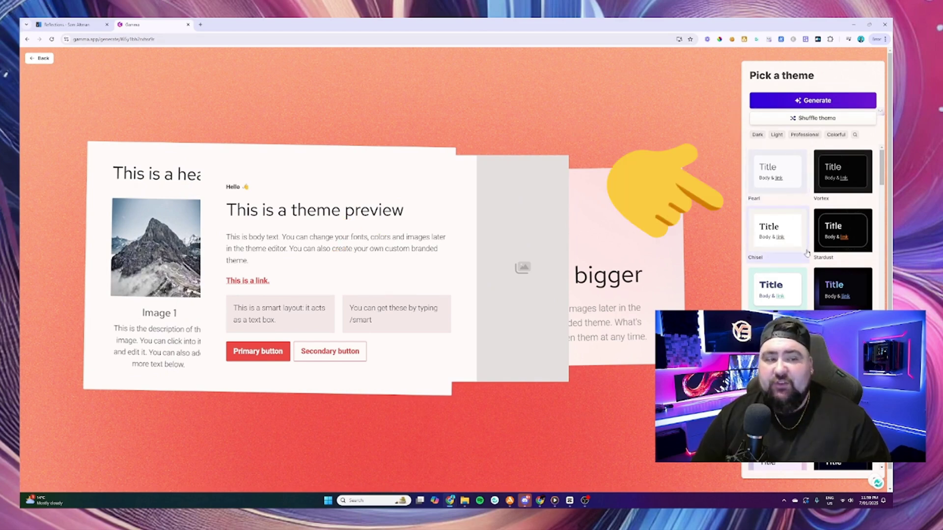
{"action": "scroll", "coordinate": [796, 249], "scroll_direction": "down", "scroll_amount": 3}
{"action": "scroll", "coordinate": [802, 254], "scroll_direction": "down", "scroll_amount": 3}
{"action": "scroll", "coordinate": [803, 258], "scroll_direction": "down", "scroll_amount": 3}
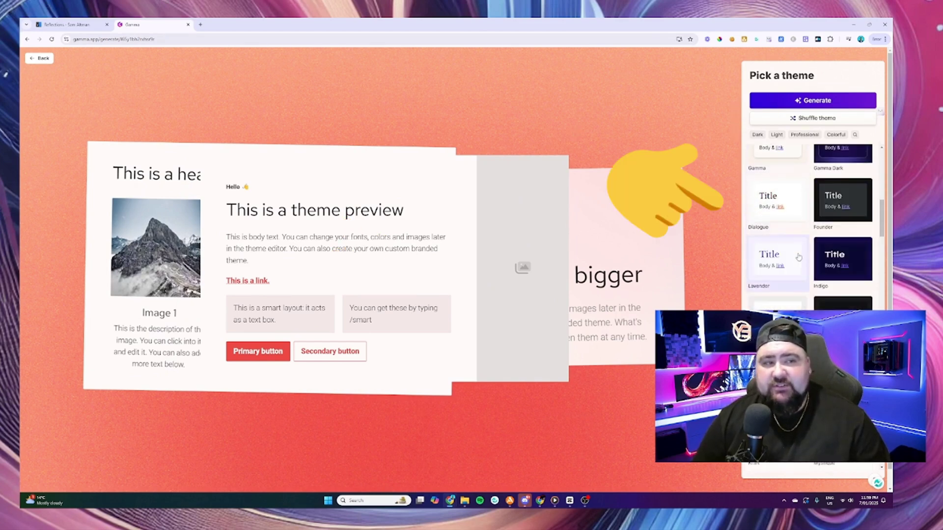
{"action": "scroll", "coordinate": [807, 259], "scroll_direction": "down", "scroll_amount": 3}
{"action": "scroll", "coordinate": [806, 243], "scroll_direction": "up", "scroll_amount": 5}
{"action": "left_click", "coordinate": [818, 119]}
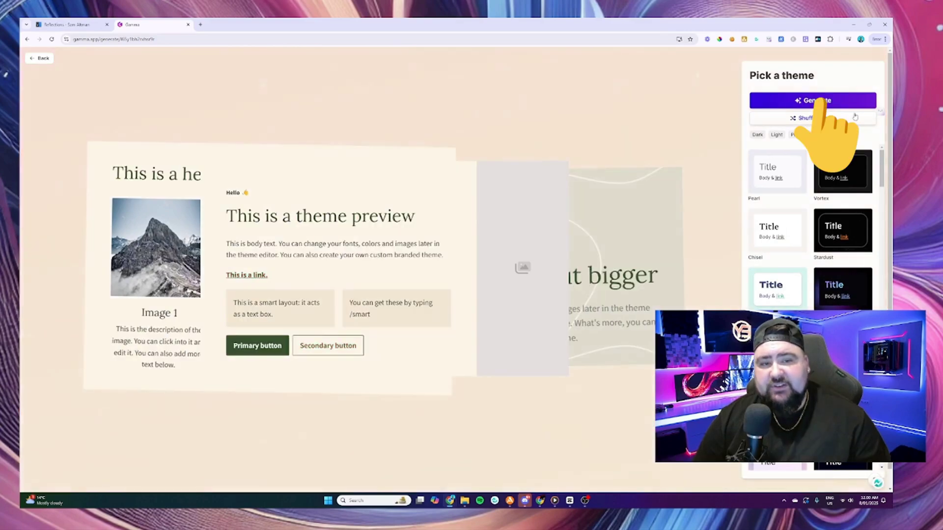
{"action": "left_click", "coordinate": [821, 101]}
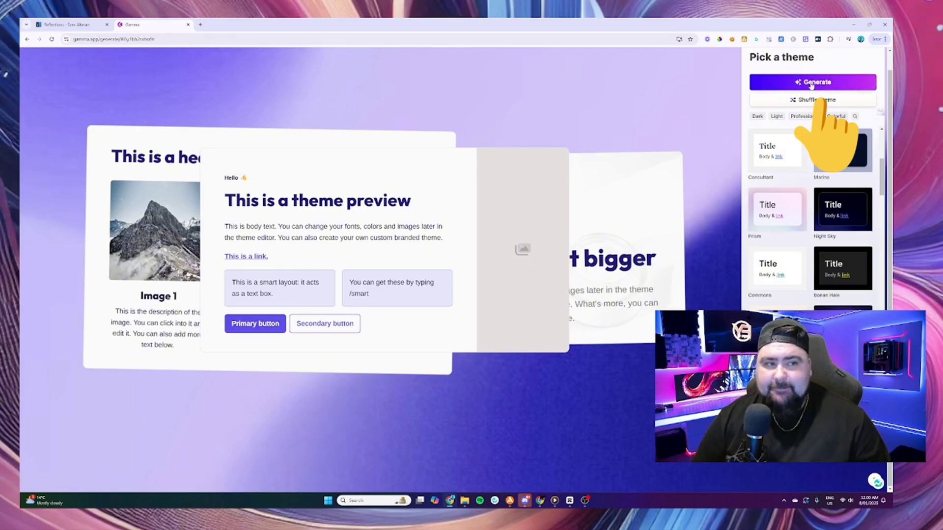
Generate the Sam Altman 2025 predictions deck with the purple theme.
{"action": "left_click", "coordinate": [811, 83]}
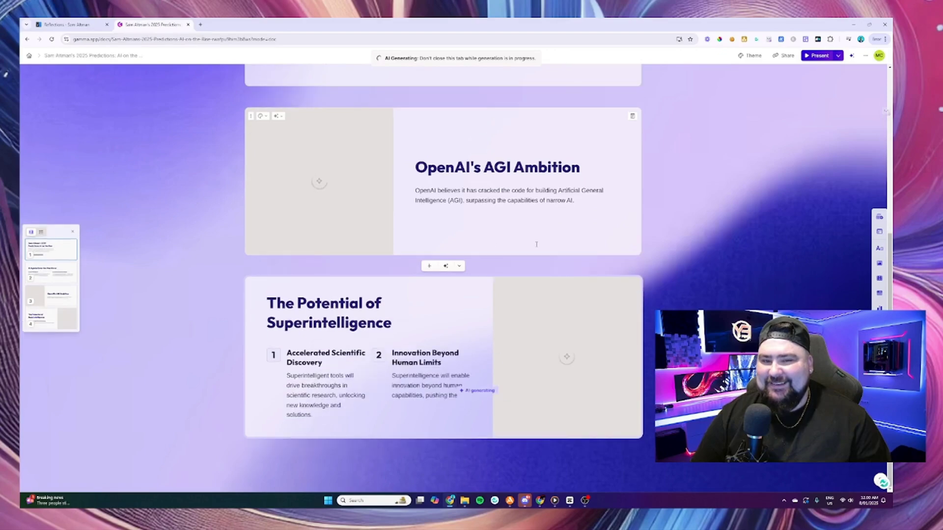
{"action": "scroll", "coordinate": [664, 251], "scroll_direction": "up", "scroll_amount": 10}
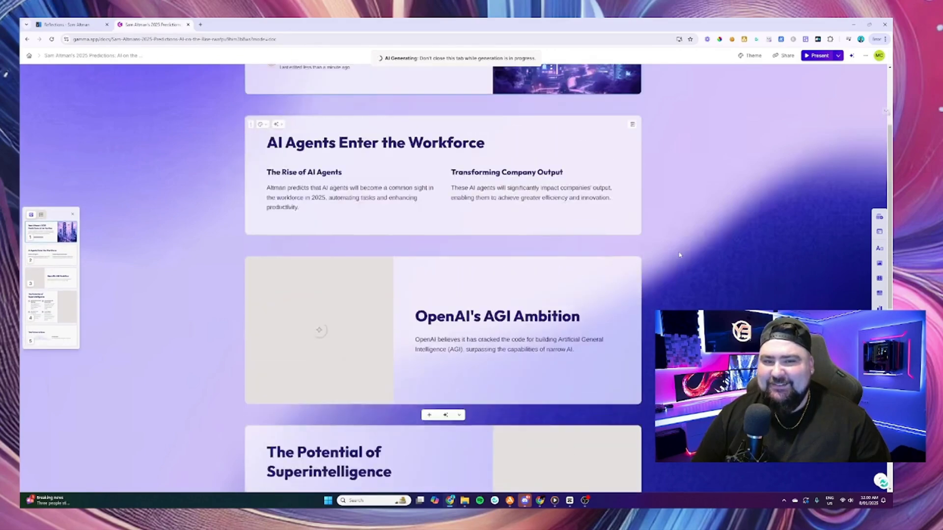
{"action": "scroll", "coordinate": [663, 273], "scroll_direction": "down", "scroll_amount": 10}
{"action": "scroll", "coordinate": [706, 272], "scroll_direction": "down", "scroll_amount": 3}
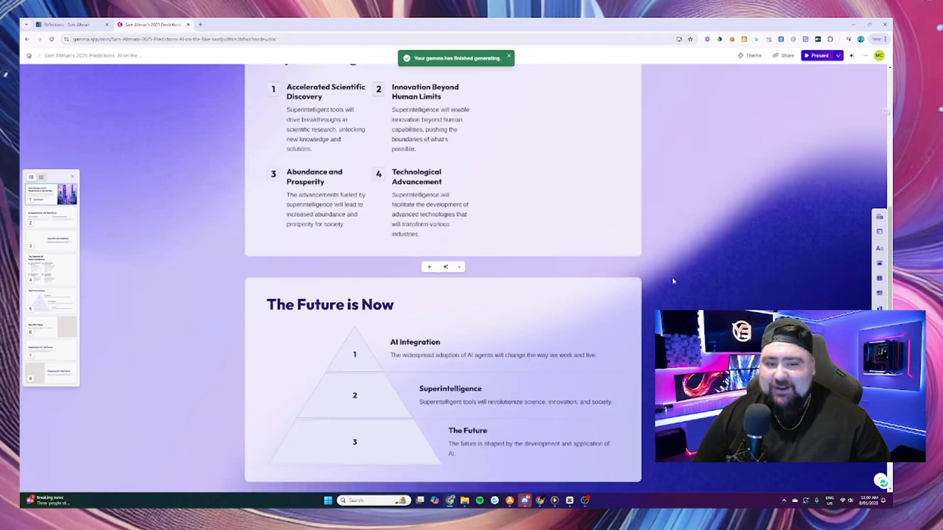
{"action": "scroll", "coordinate": [668, 286], "scroll_direction": "down", "scroll_amount": 8}
{"action": "scroll", "coordinate": [699, 265], "scroll_direction": "up", "scroll_amount": 4}
{"action": "scroll", "coordinate": [722, 250], "scroll_direction": "up", "scroll_amount": 5}
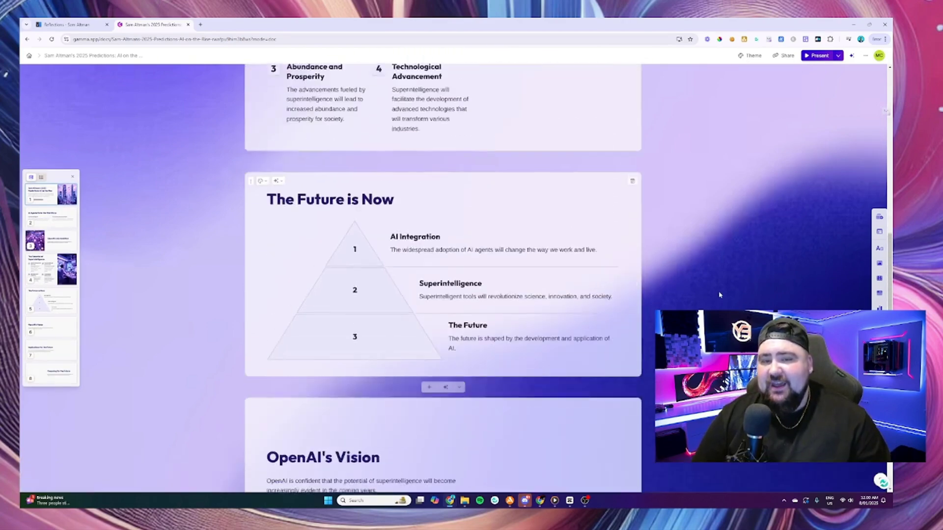
{"action": "scroll", "coordinate": [758, 241], "scroll_direction": "up", "scroll_amount": 5}
{"action": "scroll", "coordinate": [758, 241], "scroll_direction": "up", "scroll_amount": 8}
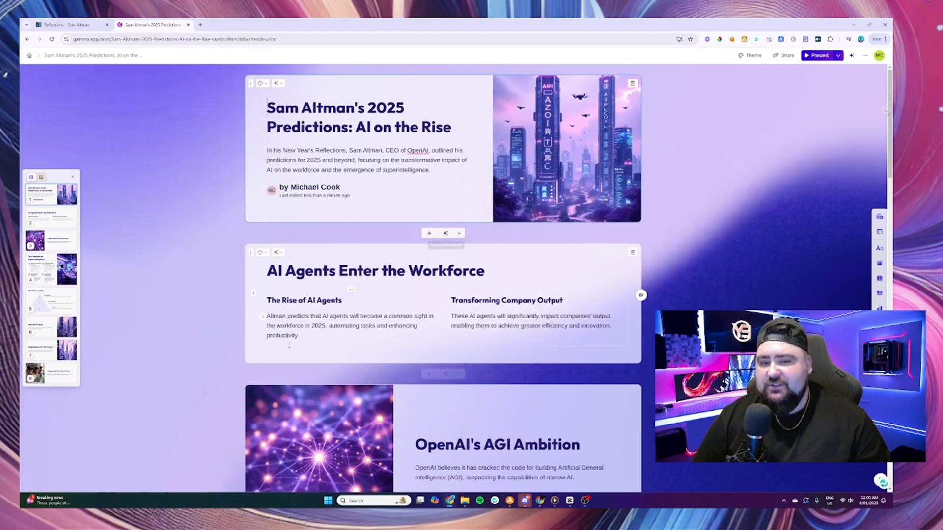
{"action": "scroll", "coordinate": [662, 273], "scroll_direction": "down", "scroll_amount": 5}
{"action": "scroll", "coordinate": [663, 273], "scroll_direction": "down", "scroll_amount": 3}
{"action": "scroll", "coordinate": [663, 273], "scroll_direction": "down", "scroll_amount": 5}
{"action": "scroll", "coordinate": [663, 272], "scroll_direction": "down", "scroll_amount": 5}
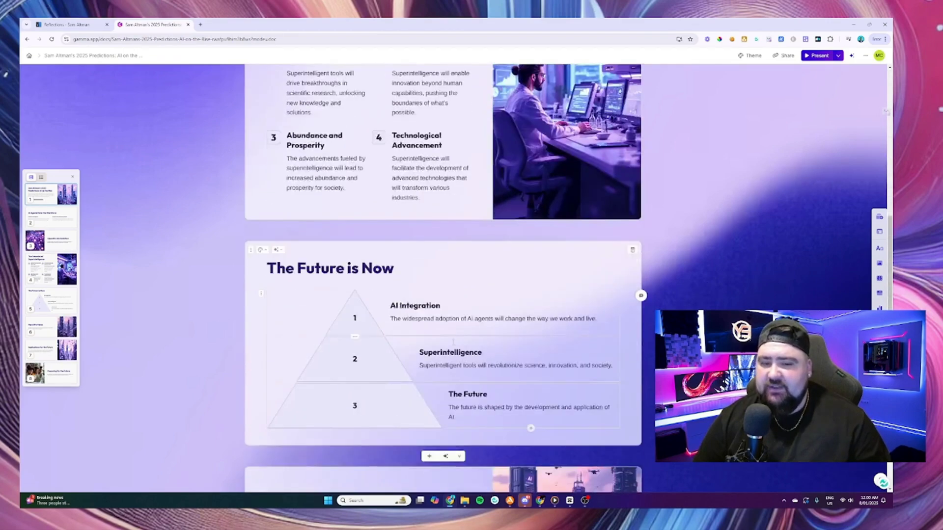
{"action": "scroll", "coordinate": [663, 273], "scroll_direction": "down", "scroll_amount": 8}
{"action": "scroll", "coordinate": [663, 273], "scroll_direction": "up", "scroll_amount": 5}
{"action": "scroll", "coordinate": [663, 272], "scroll_direction": "up", "scroll_amount": 4}
{"action": "scroll", "coordinate": [662, 272], "scroll_direction": "up", "scroll_amount": 6}
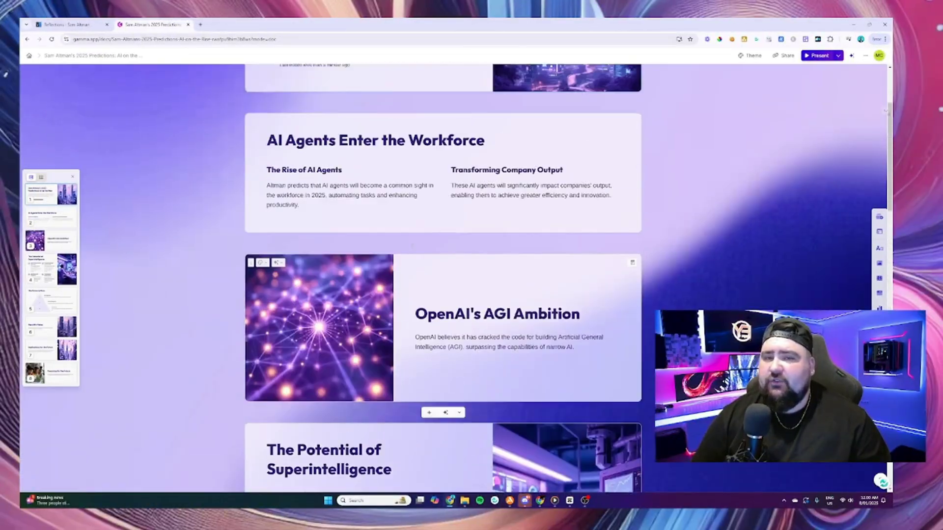
{"action": "scroll", "coordinate": [411, 245], "scroll_direction": "up", "scroll_amount": 4}
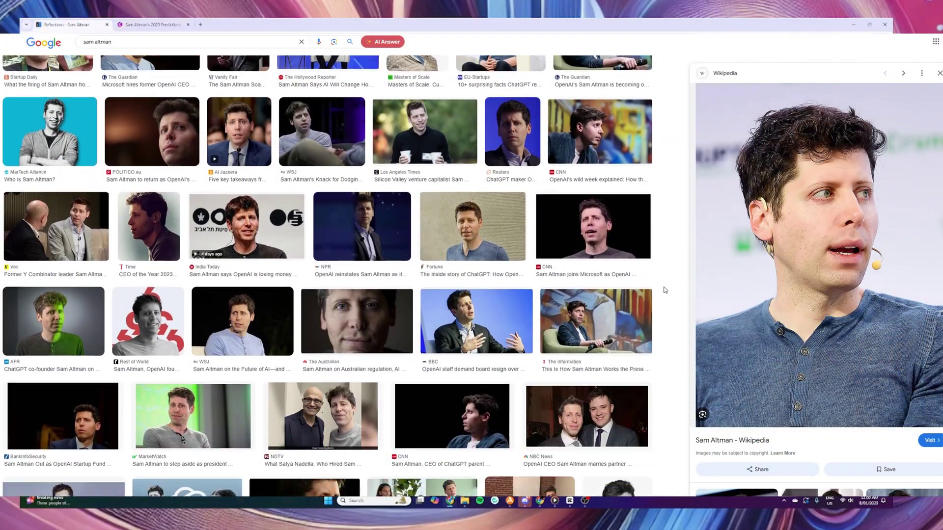
{"action": "scroll", "coordinate": [658, 289], "scroll_direction": "down", "scroll_amount": 3}
{"action": "scroll", "coordinate": [658, 289], "scroll_direction": "down", "scroll_amount": 3}
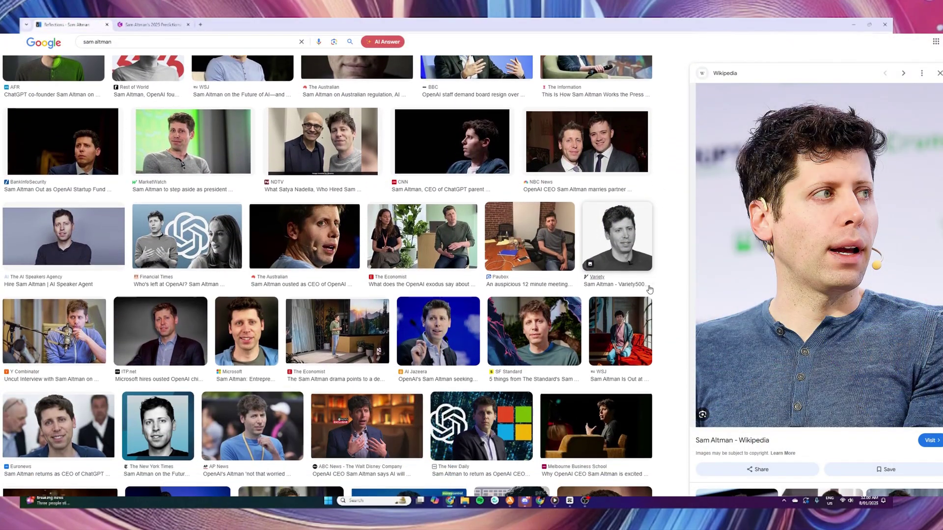
{"action": "scroll", "coordinate": [656, 289], "scroll_direction": "down", "scroll_amount": 2}
{"action": "scroll", "coordinate": [648, 288], "scroll_direction": "down", "scroll_amount": 2}
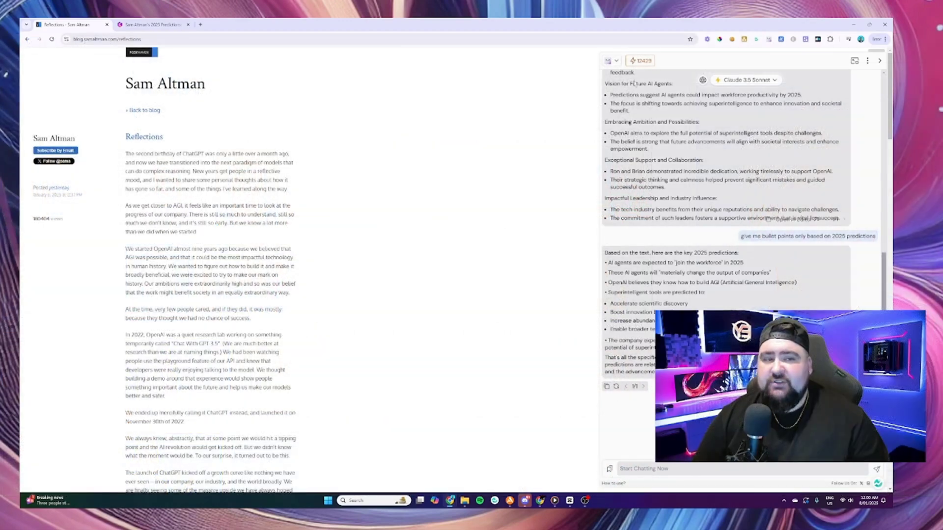
Switch from the Google Images and blog tabs back to the Gamma deck.
{"action": "key", "text": "ctrl+Tab"}
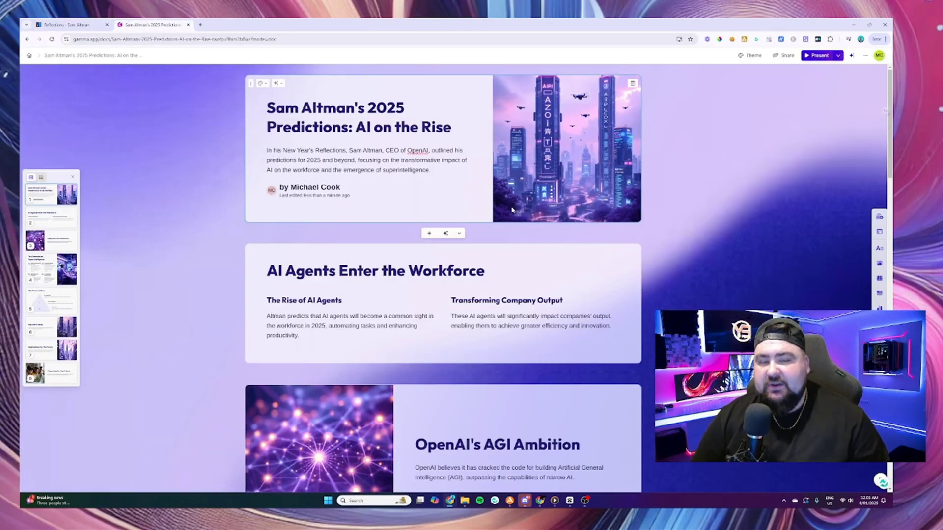
Present the deck full-screen and advance past the title slide.
{"action": "left_click", "coordinate": [814, 56]}
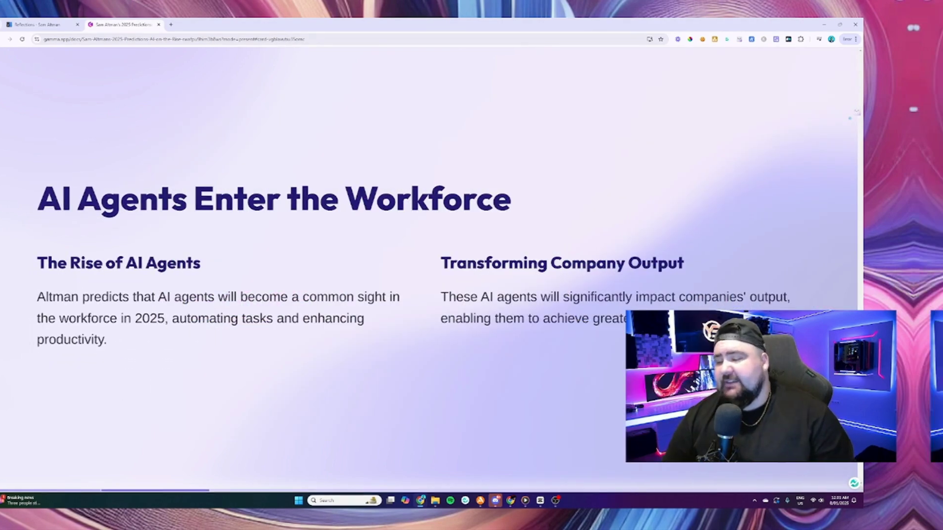
{"action": "key", "text": "Right"}
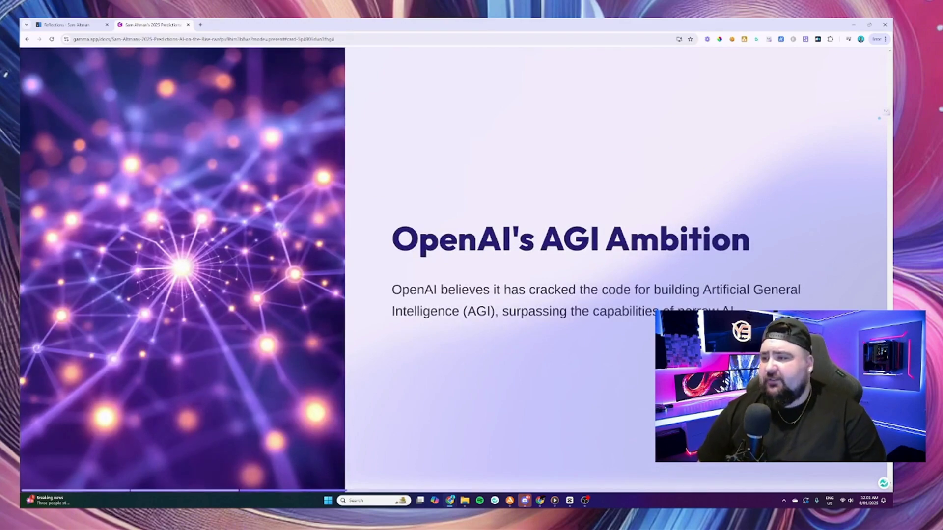
{"action": "key", "text": "Right"}
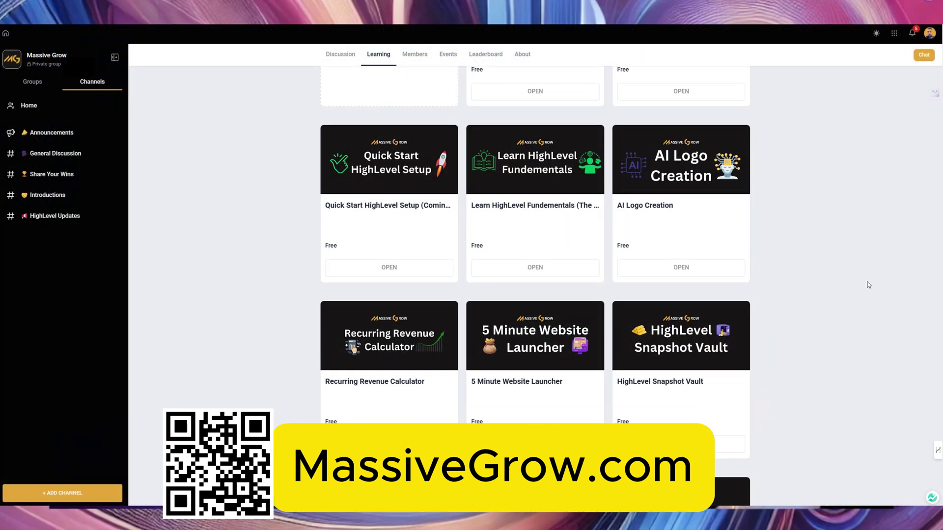
{"action": "scroll", "coordinate": [868, 284], "scroll_direction": "down", "scroll_amount": 3}
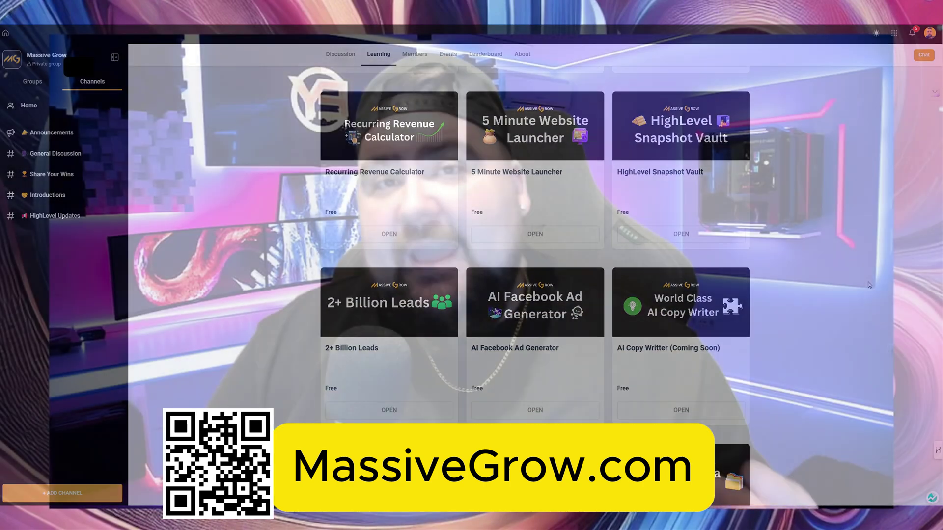